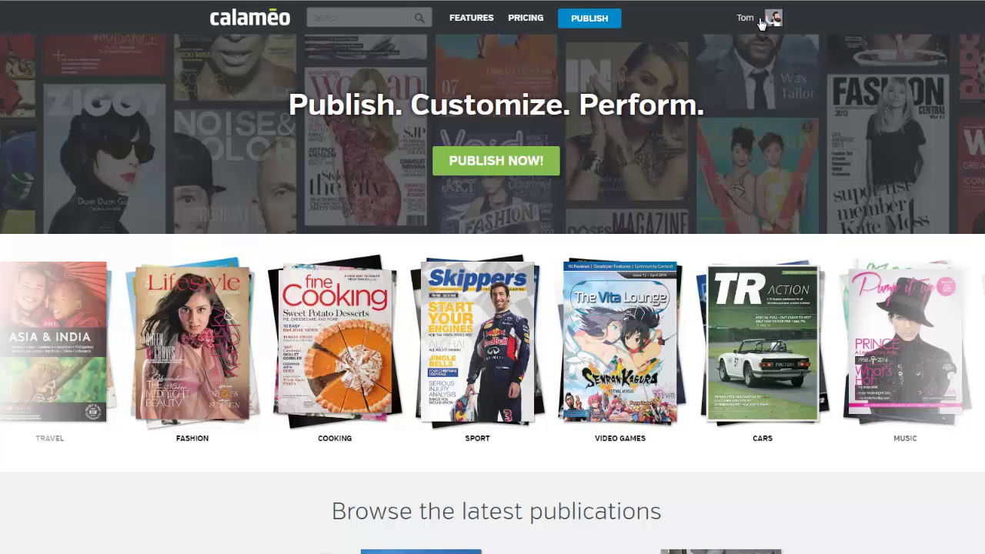
- From the Publications list, open Annual Report 2016 in the Calaméo Editor
mouse_move(761, 23)
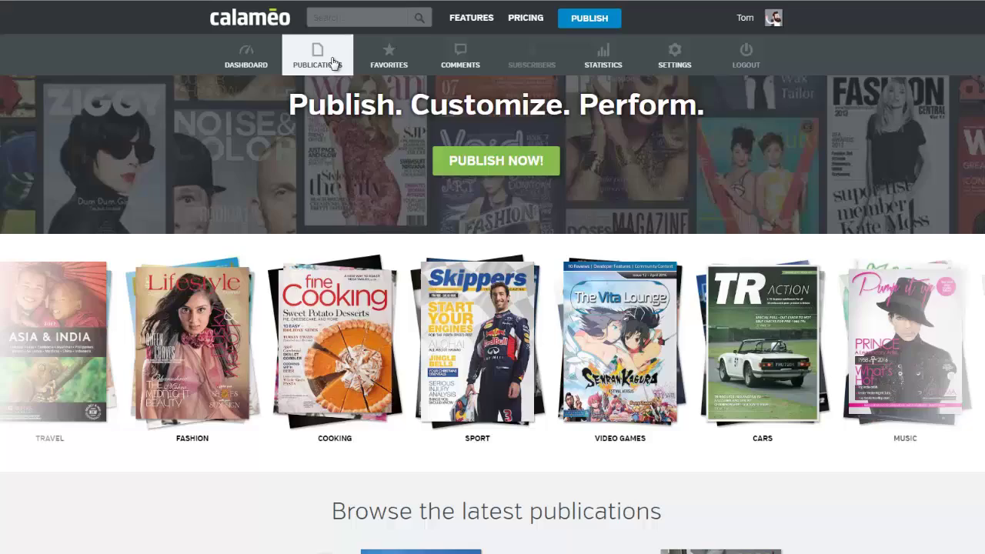
left_click(333, 61)
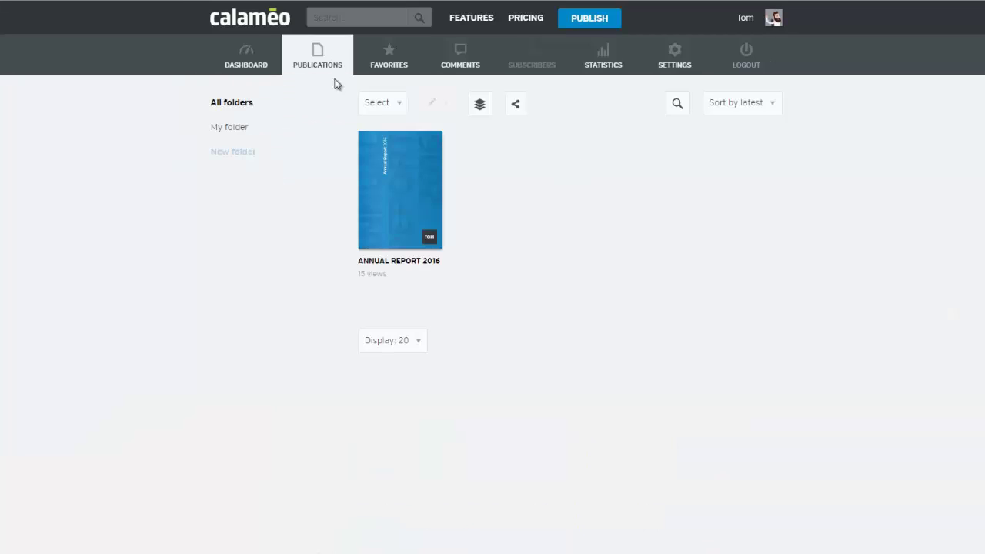
mouse_move(375, 174)
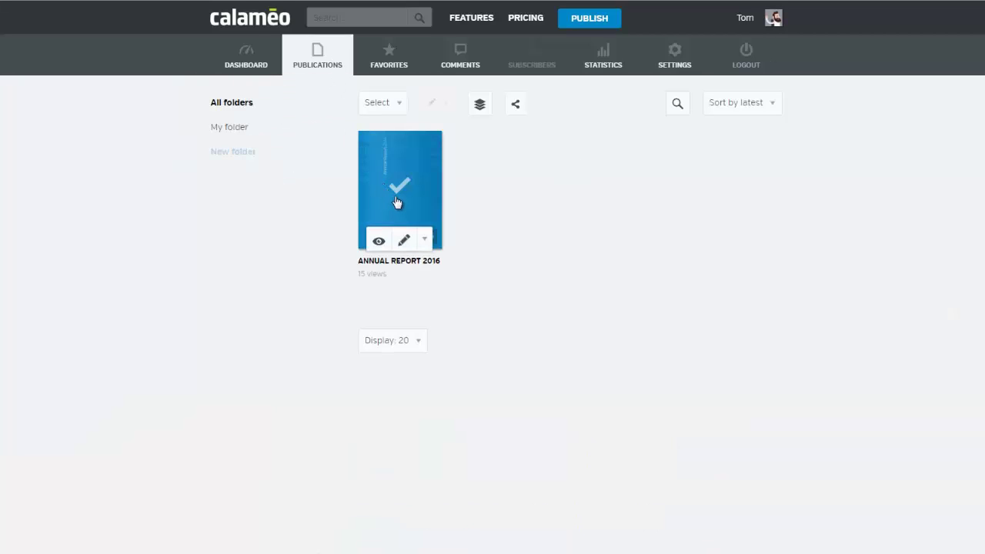
left_click(424, 240)
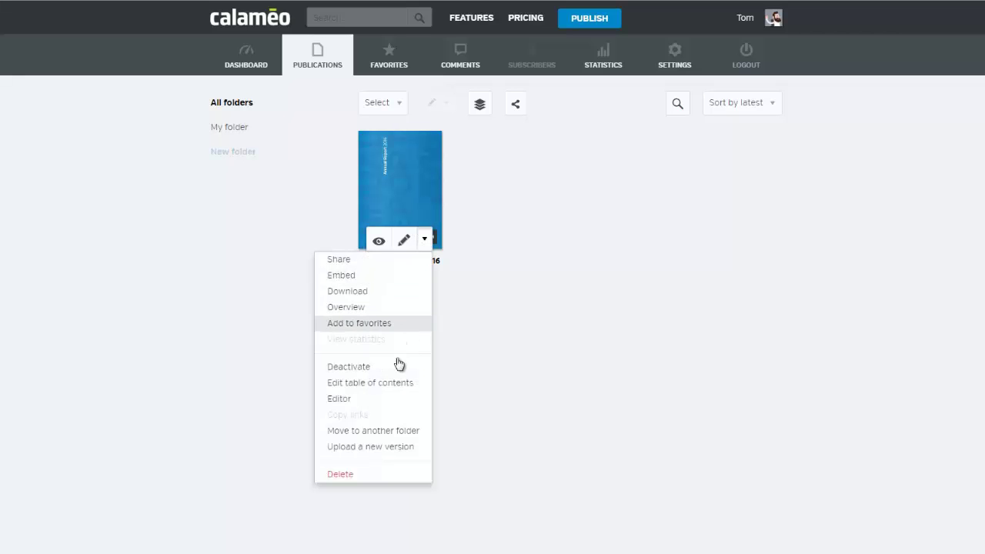
left_click(395, 400)
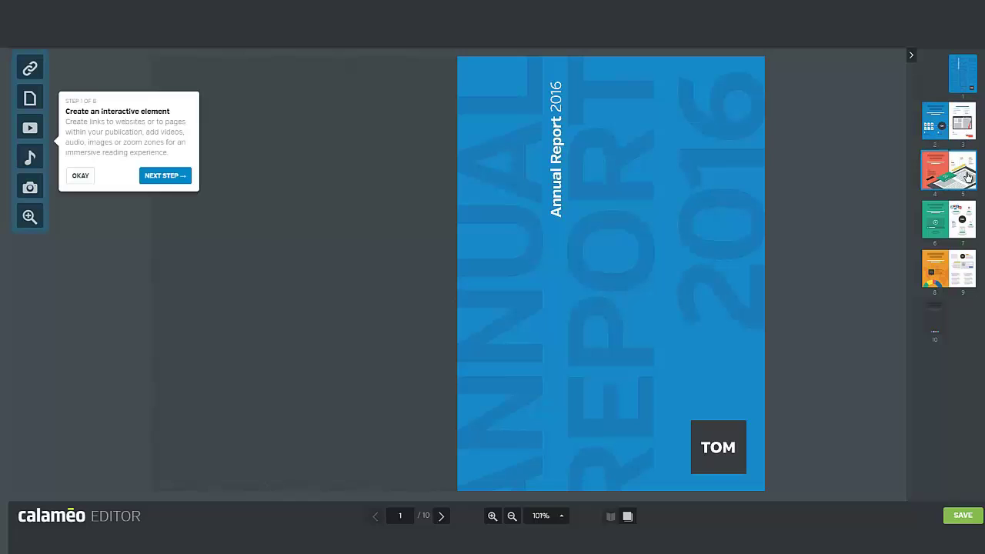
- Close the Step 1 of 8 tour tip and page forward twice to the 4–5 spread
left_click(827, 361)
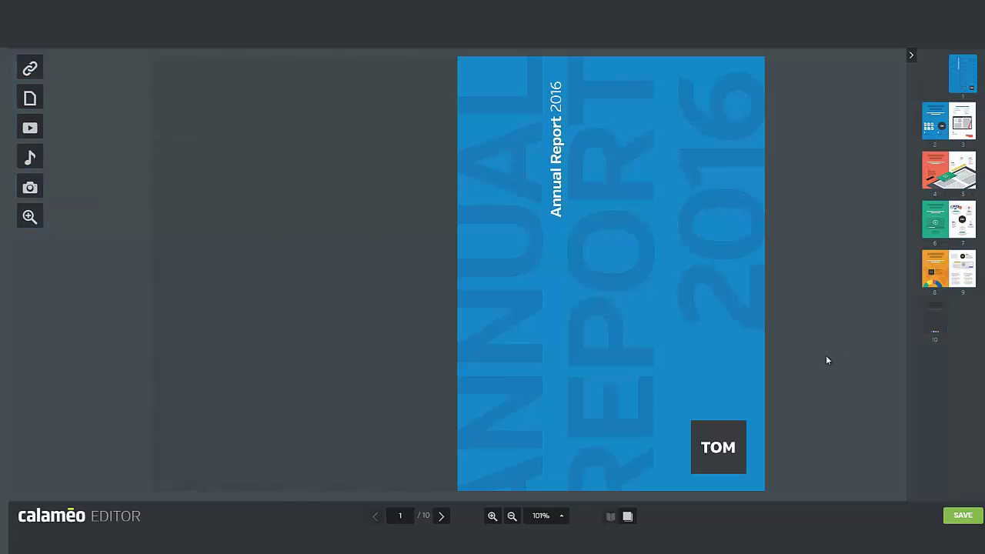
left_click(442, 517)
left_click(442, 516)
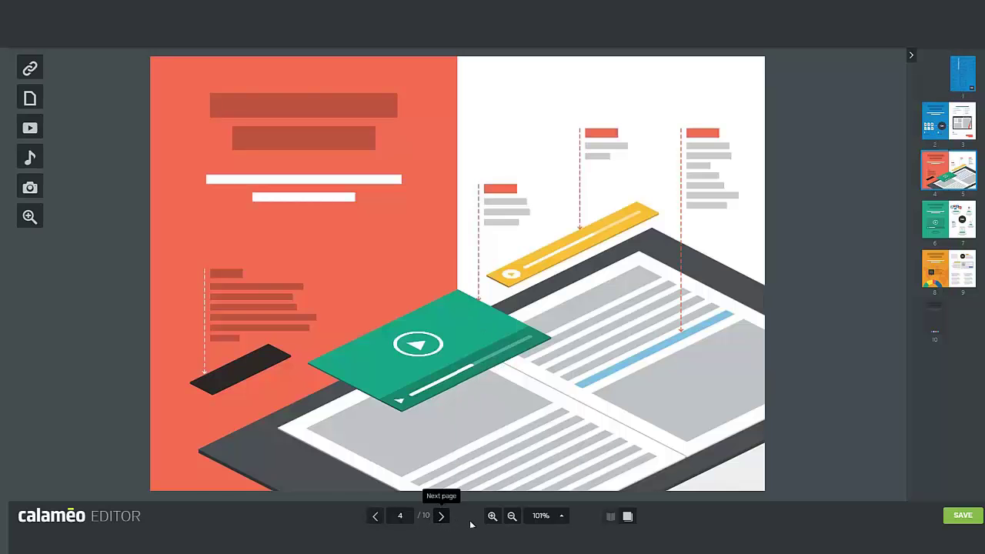
left_click(562, 517)
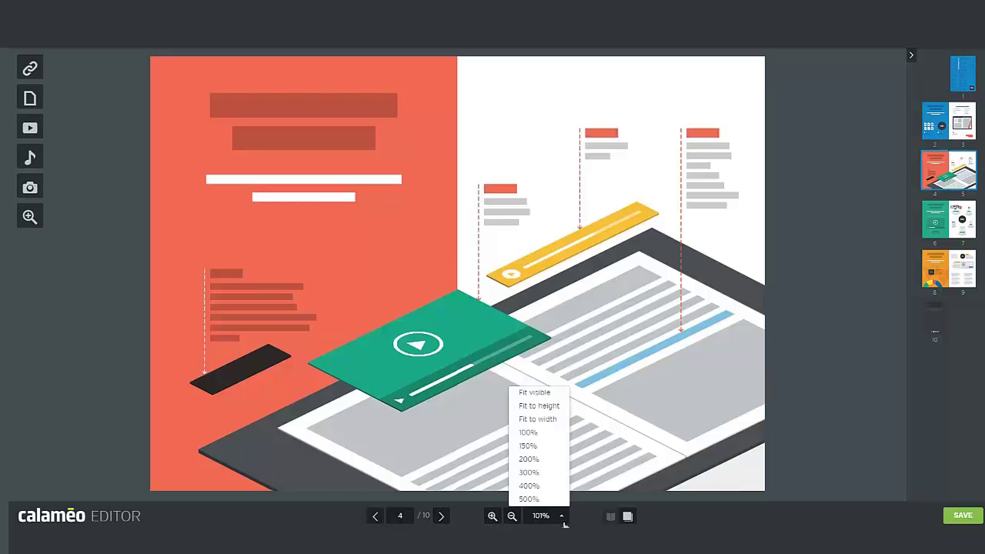
left_click(565, 525)
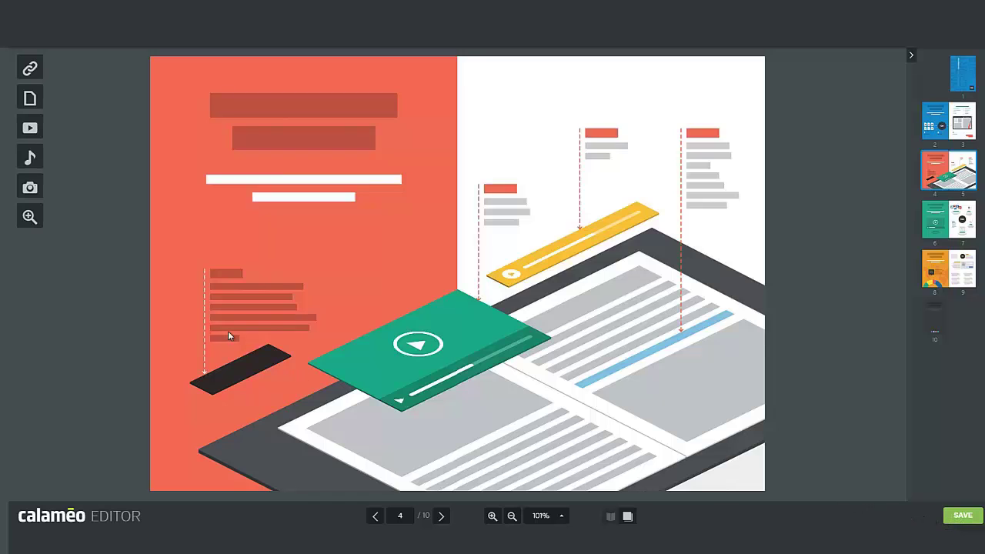
- Add an external link zone fitted to the heading bar above page 5's right column
left_click(30, 69)
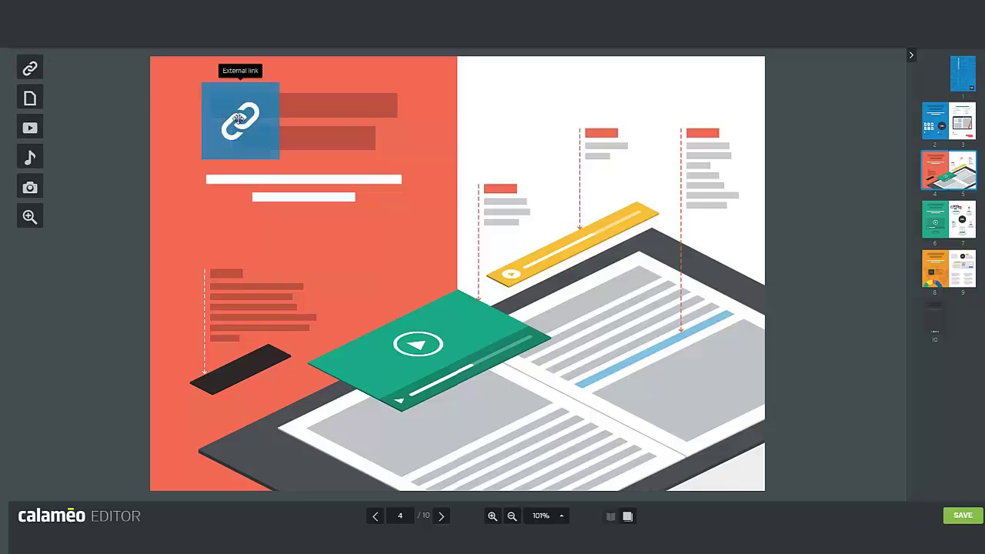
left_click_drag(273, 127, 703, 123)
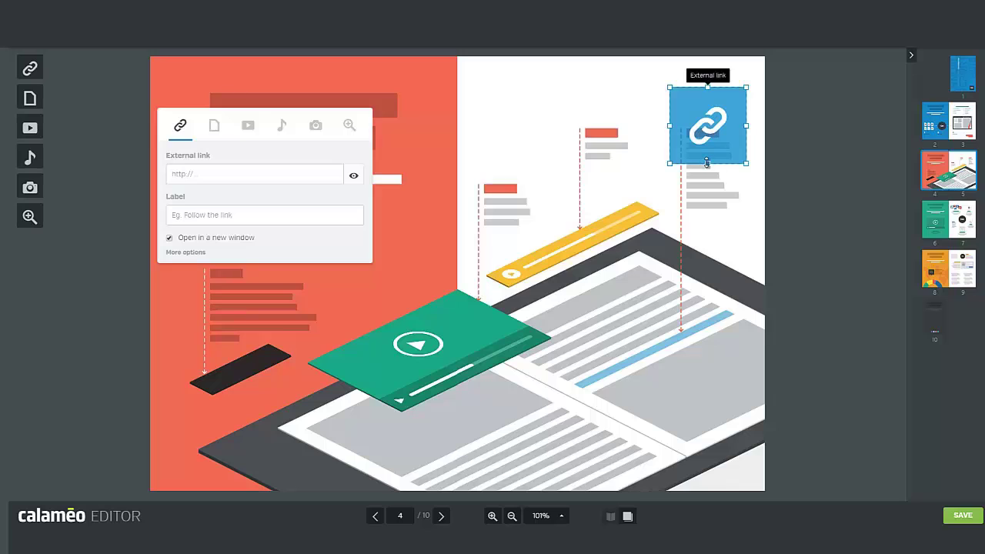
left_click_drag(707, 163, 701, 137)
left_click_drag(708, 87, 685, 133)
left_click_drag(747, 133, 723, 133)
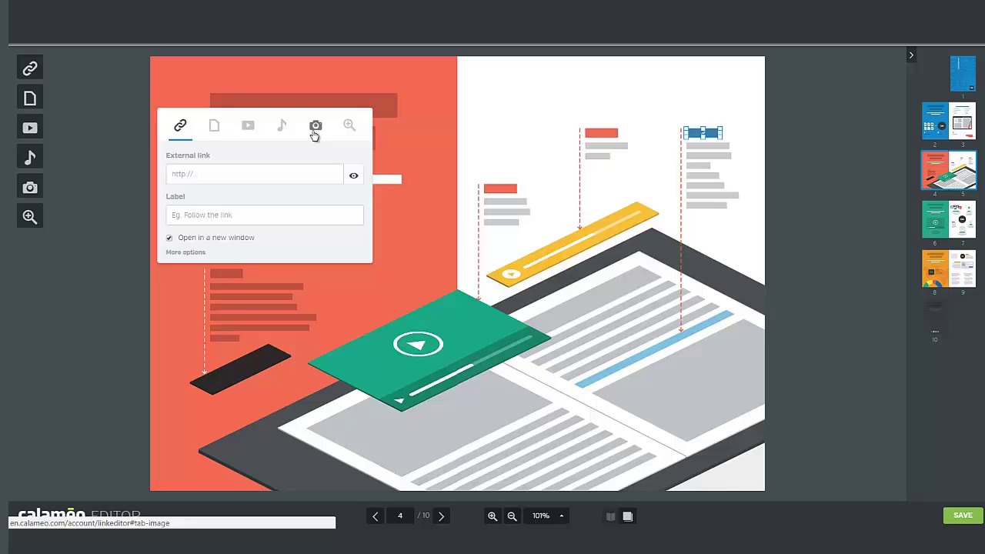
left_click(185, 174)
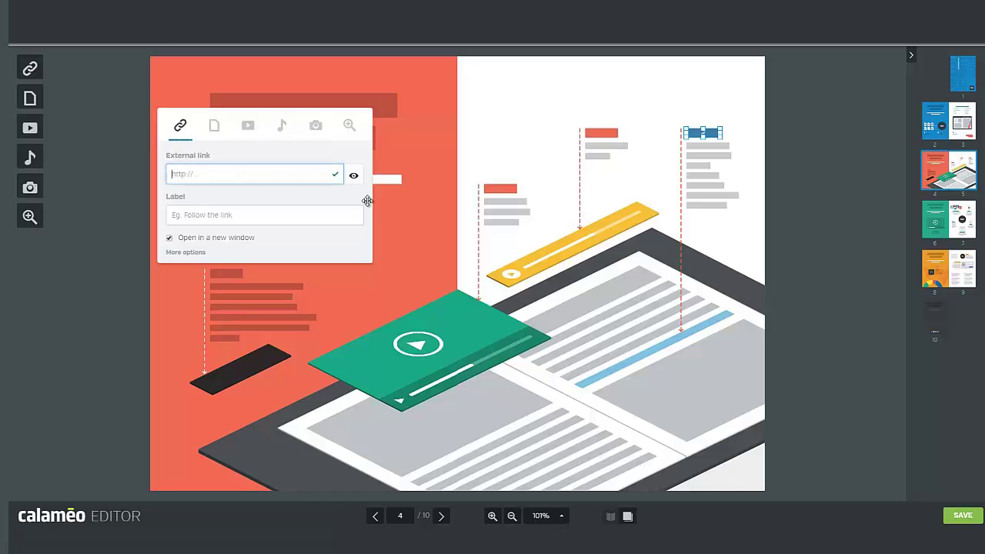
type("https")
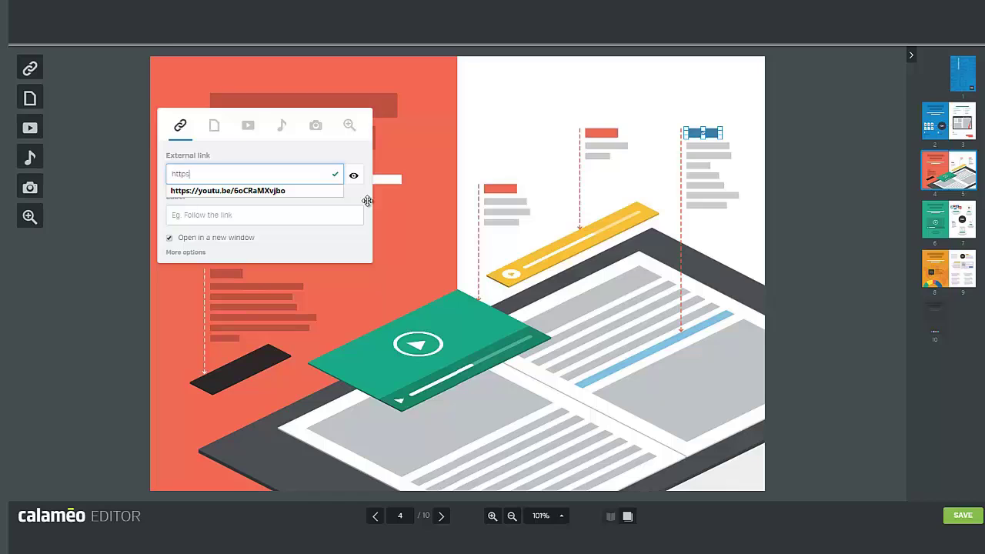
type("://www.to")
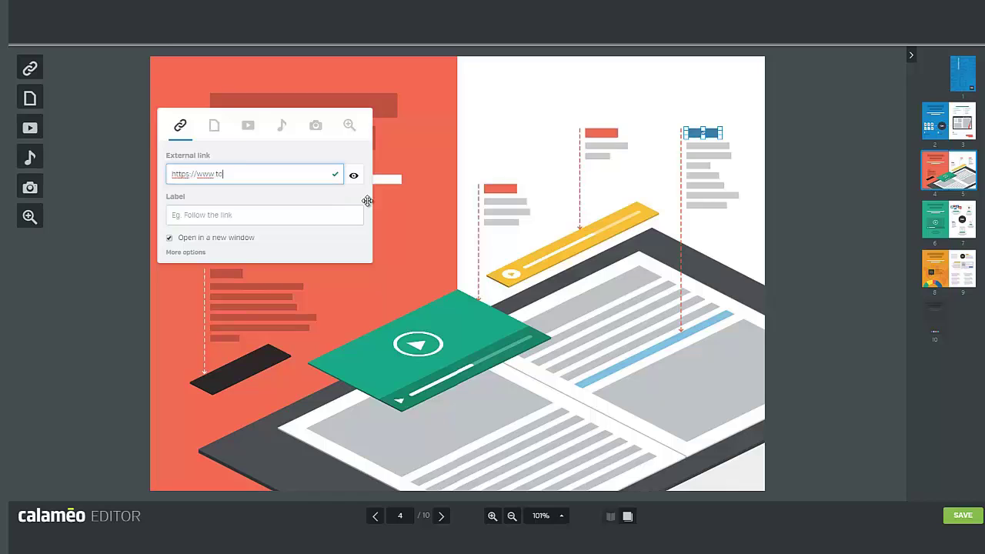
type("mscalameo.com")
left_click(222, 216)
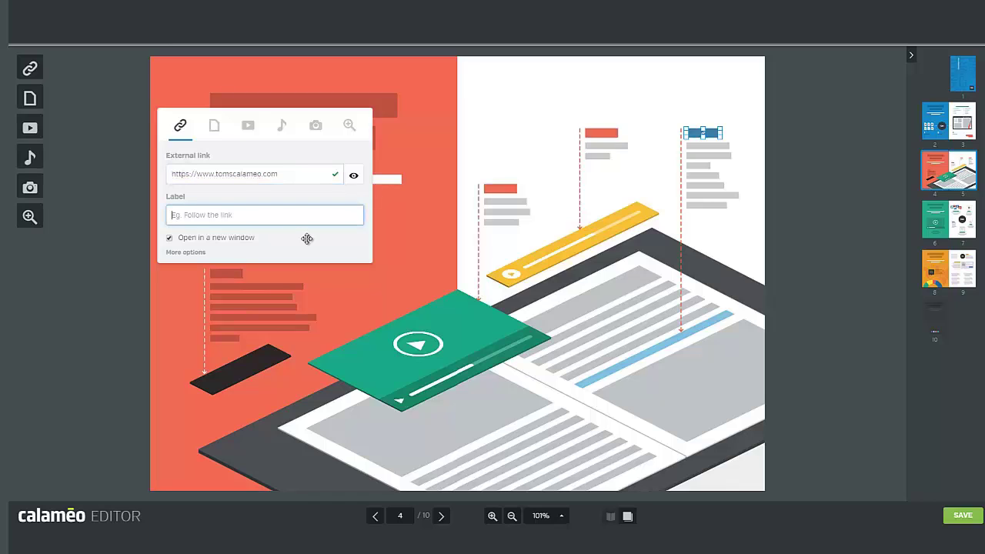
type("Our website")
left_click(462, 243)
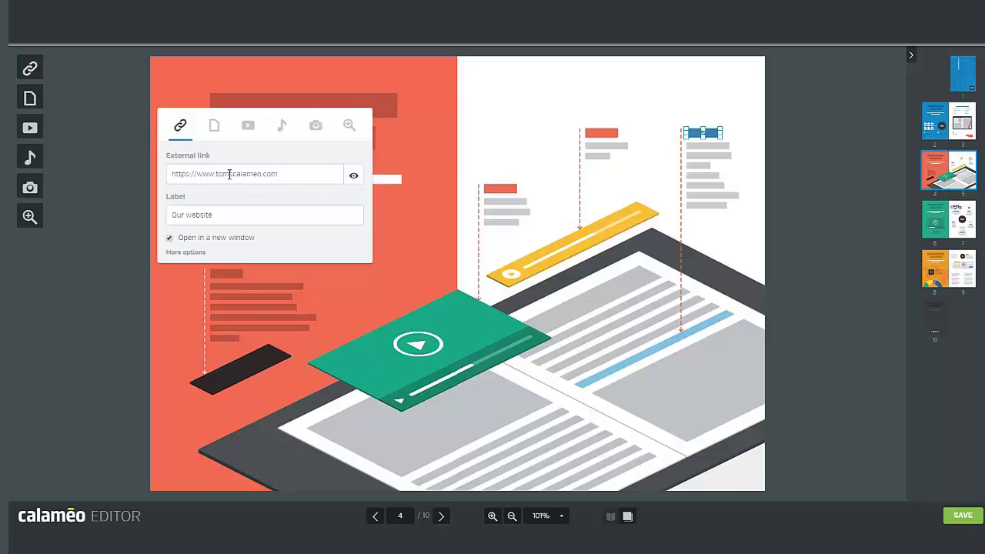
- Replace the URL with the suggested mailto contact address and relabel the link 'contact us'
left_click_drag(290, 173, 151, 174)
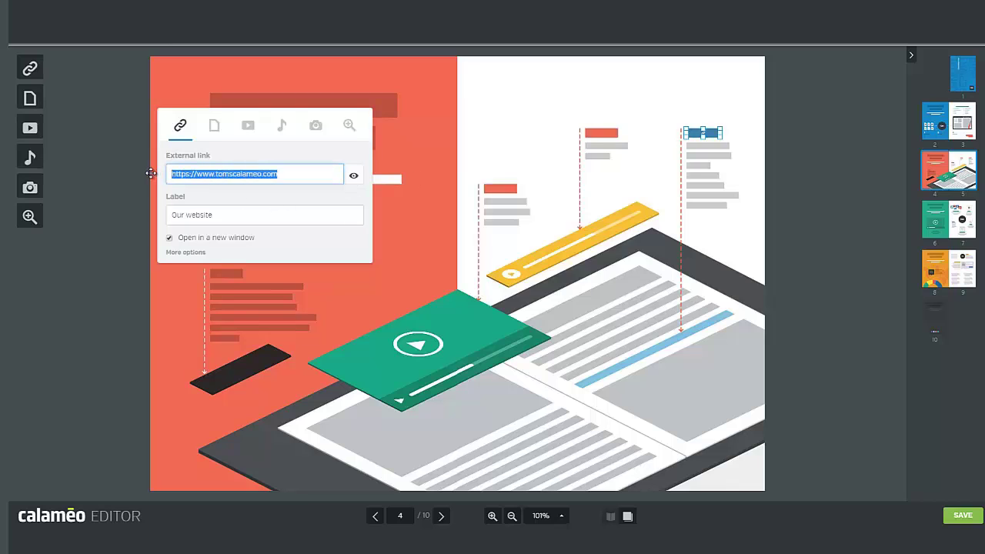
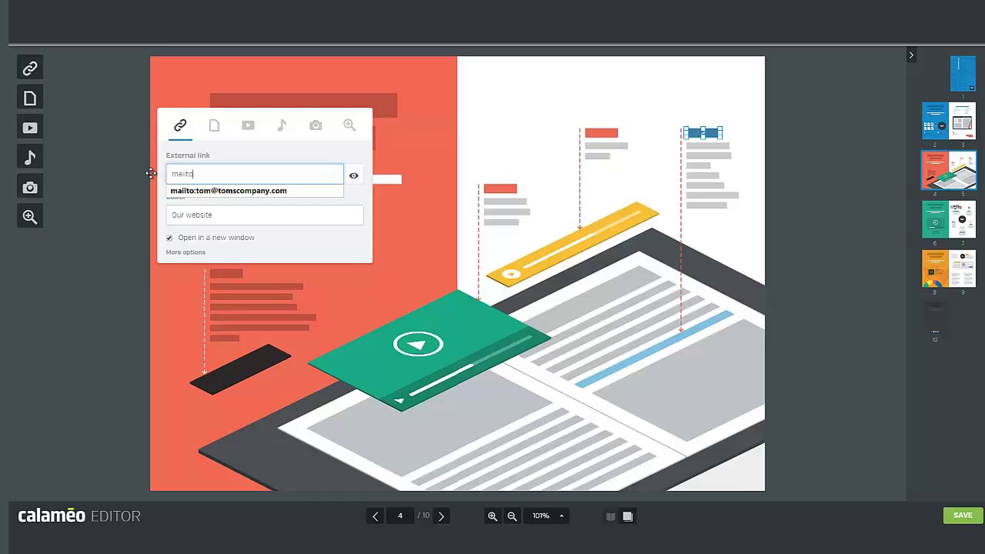
left_click(228, 191)
left_click(235, 215)
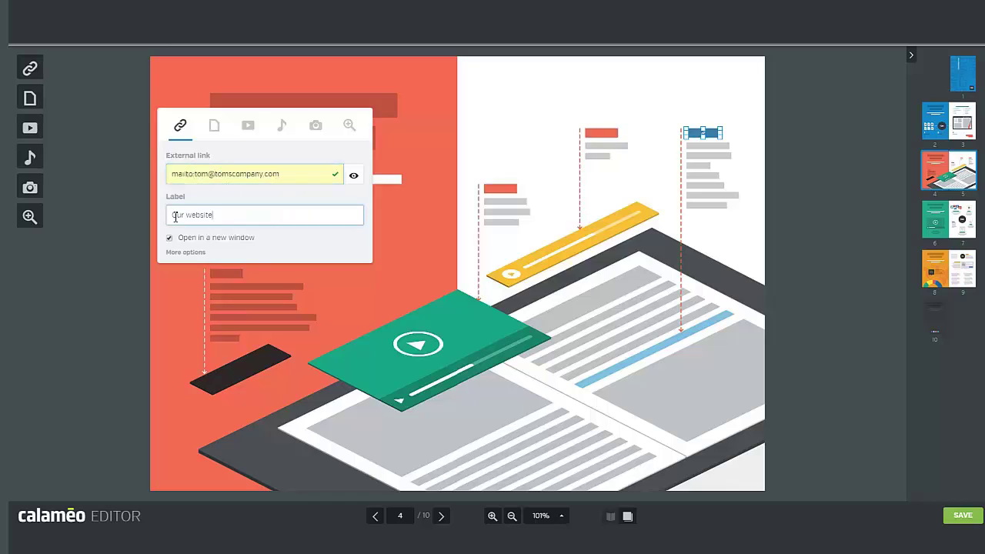
triple_click(175, 216)
key("BackSpace")
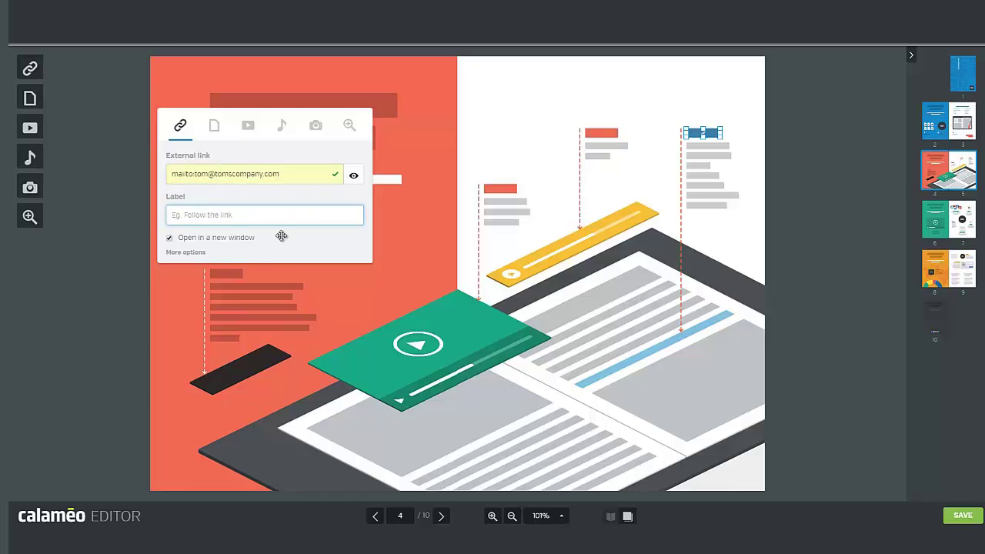
type("contact us")
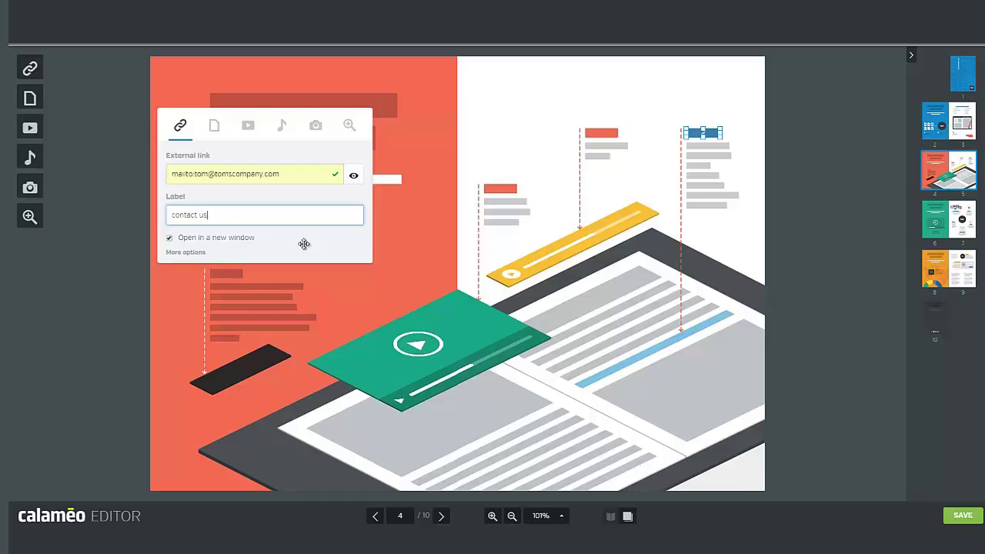
- Close the link settings and move forward to the page 8–9 spread
left_click(548, 164)
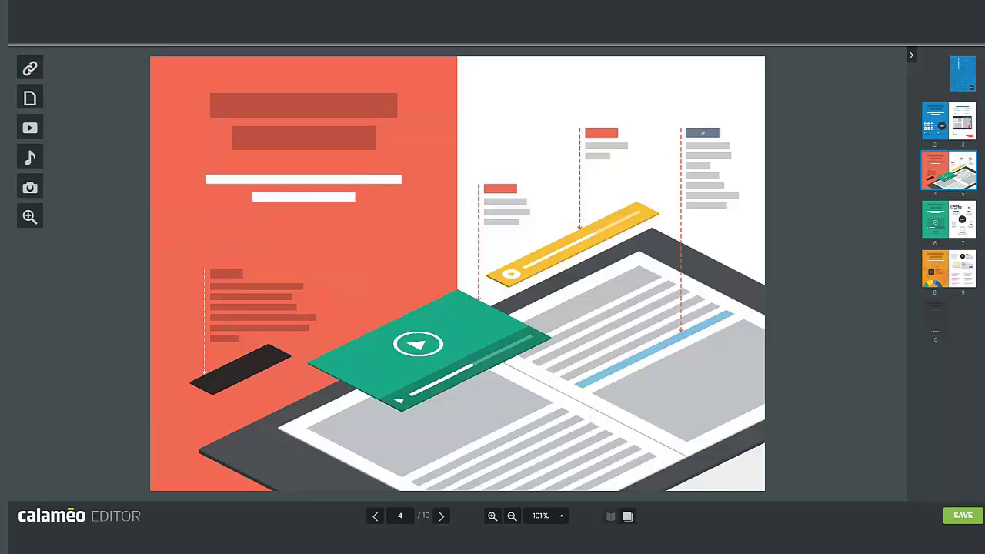
left_click(441, 518)
left_click(441, 518)
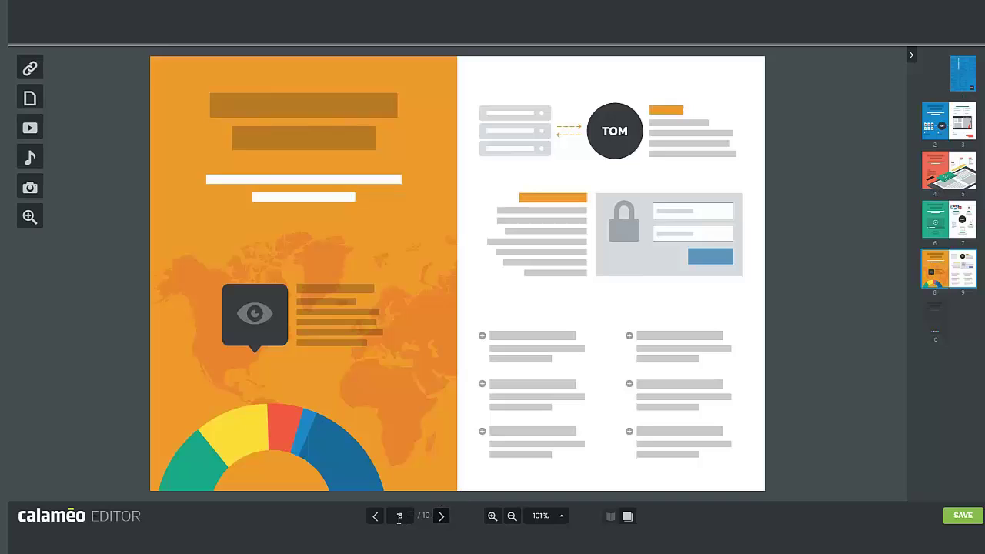
- Add a page-link zone over the map's eye marker on page 8 that jumps to page 3
left_click(30, 98)
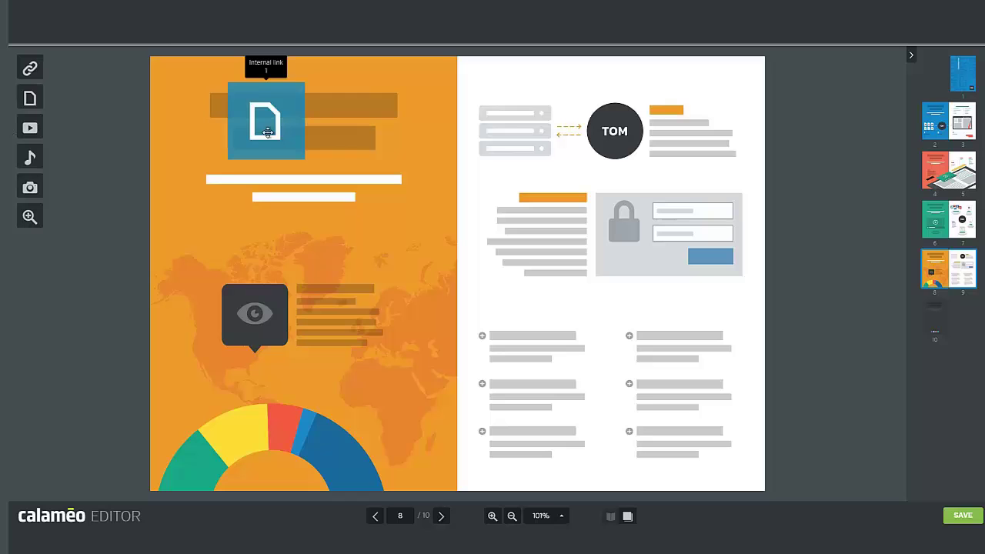
left_click_drag(268, 133, 253, 323)
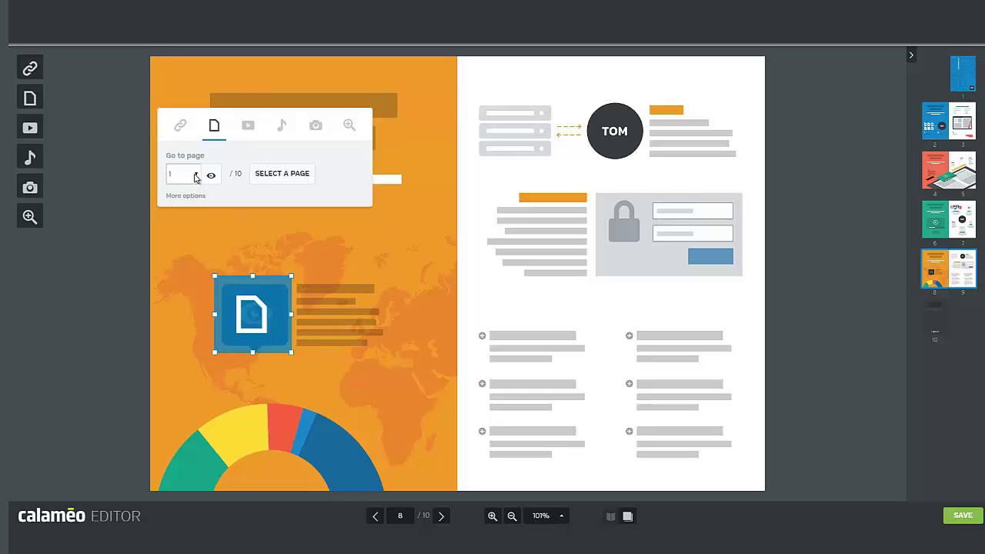
left_click(196, 176)
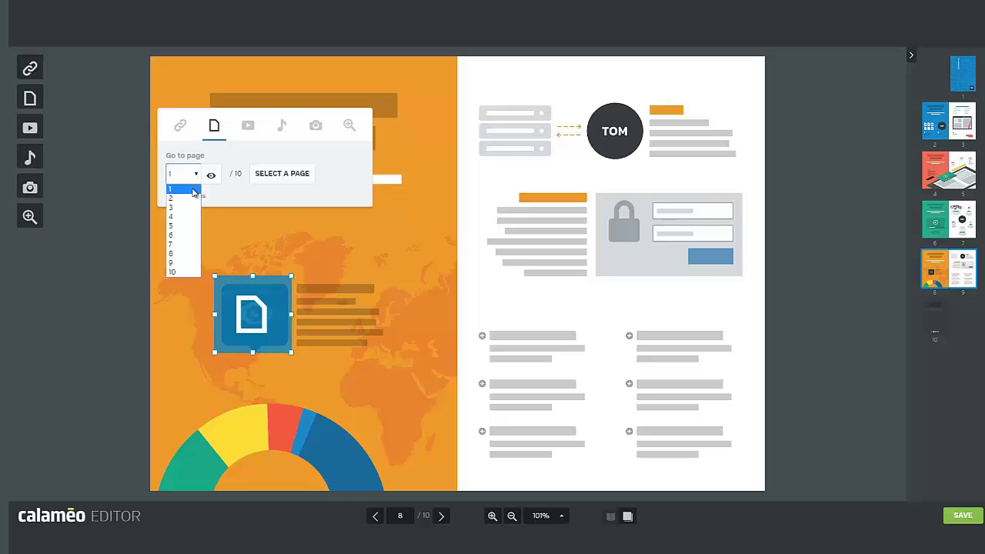
left_click(185, 209)
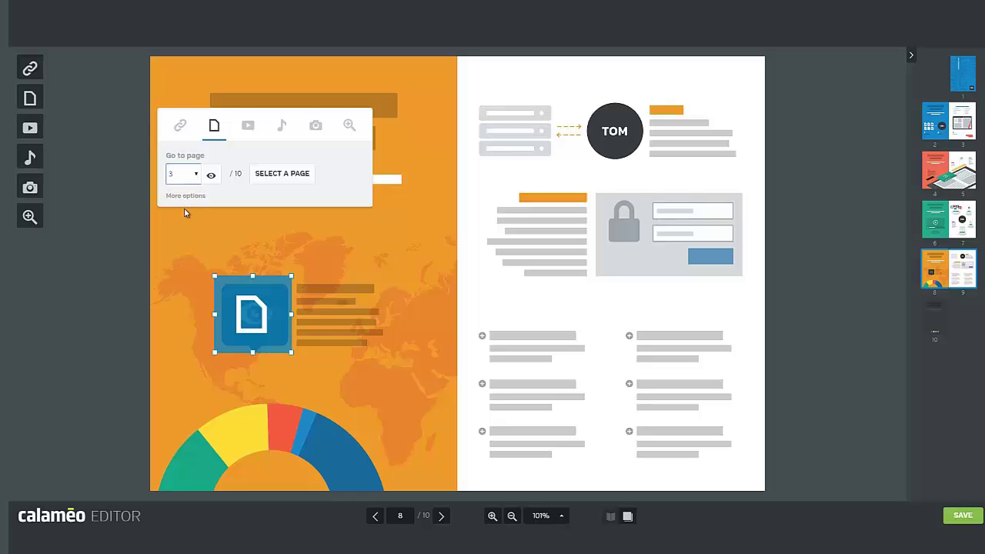
left_click(389, 246)
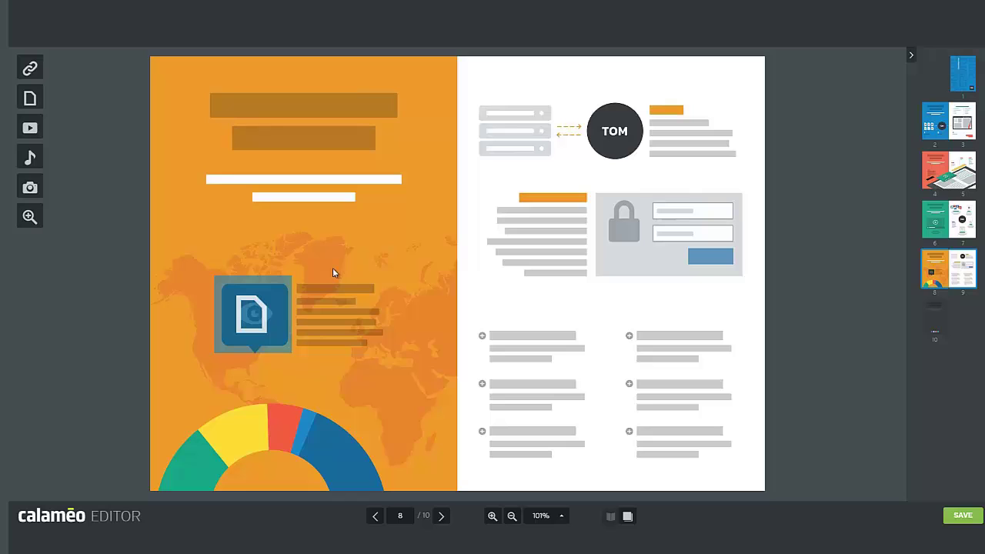
- On page 10, add a video zone and move it down the page
left_click(443, 517)
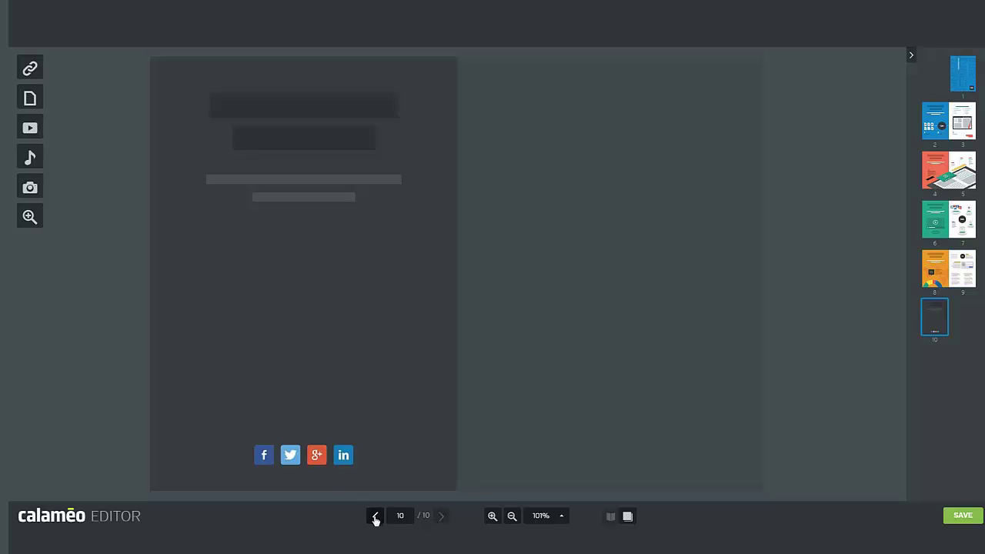
left_click(29, 127)
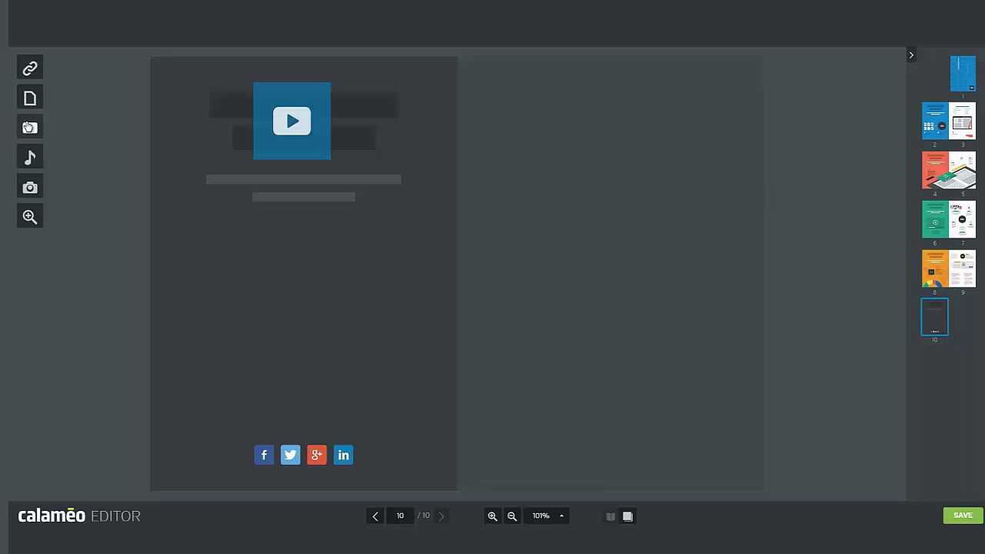
left_click_drag(285, 121, 319, 321)
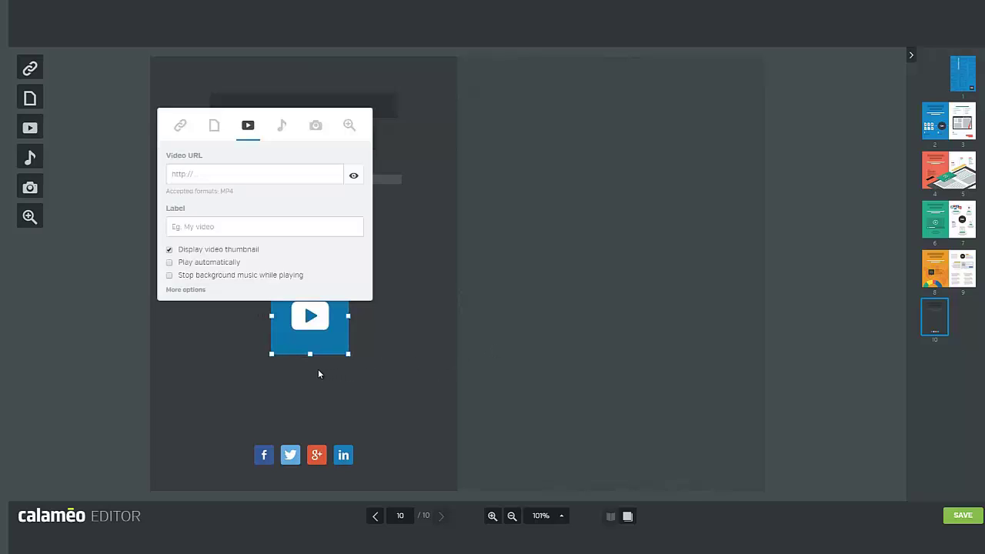
- Set the video URL to youtu.be/6oCRaMXvjbo and label it 'Tom's company presentation'
left_click(209, 175)
type("https://youtu.be/6oCRaMXvjbo")
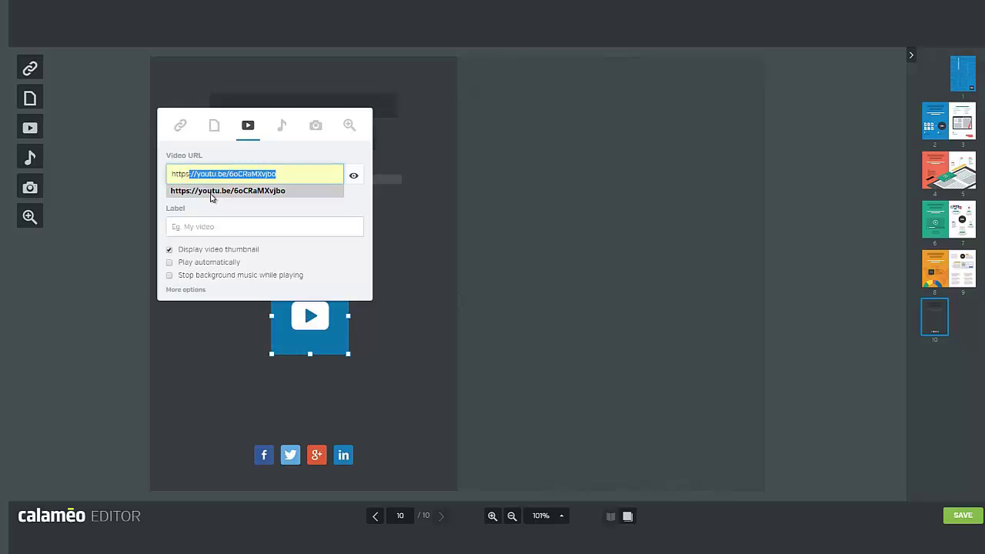
left_click(211, 191)
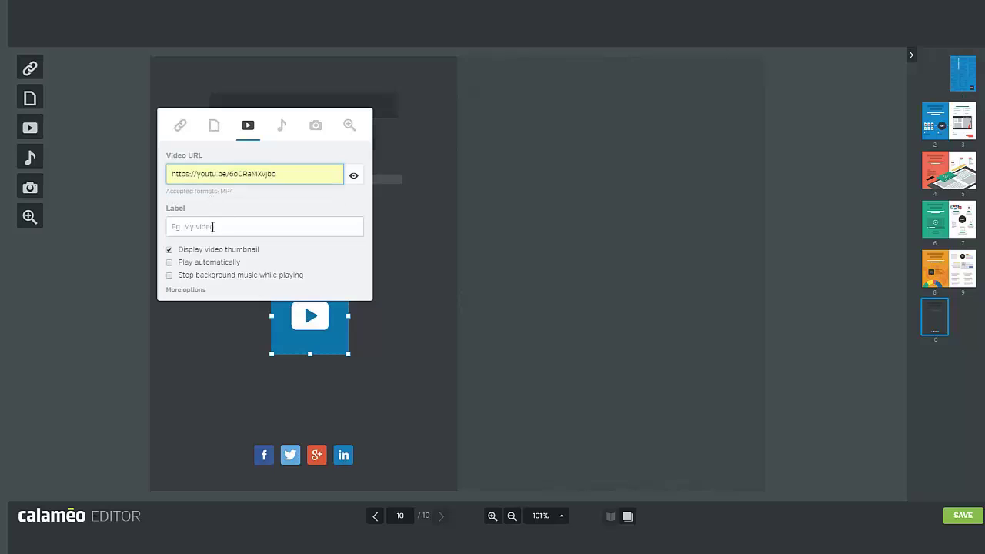
left_click(213, 227)
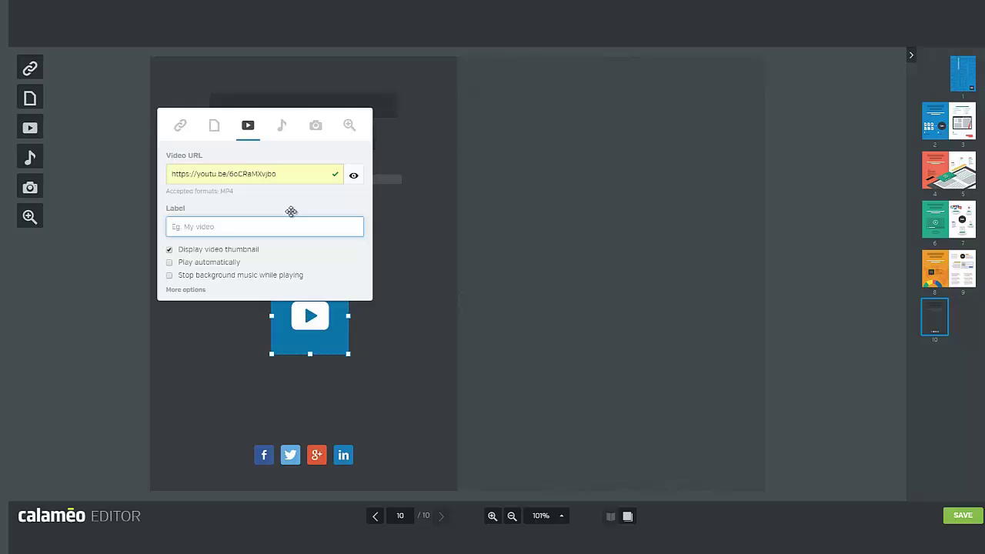
type("Tom's company presenta")
type("tion")
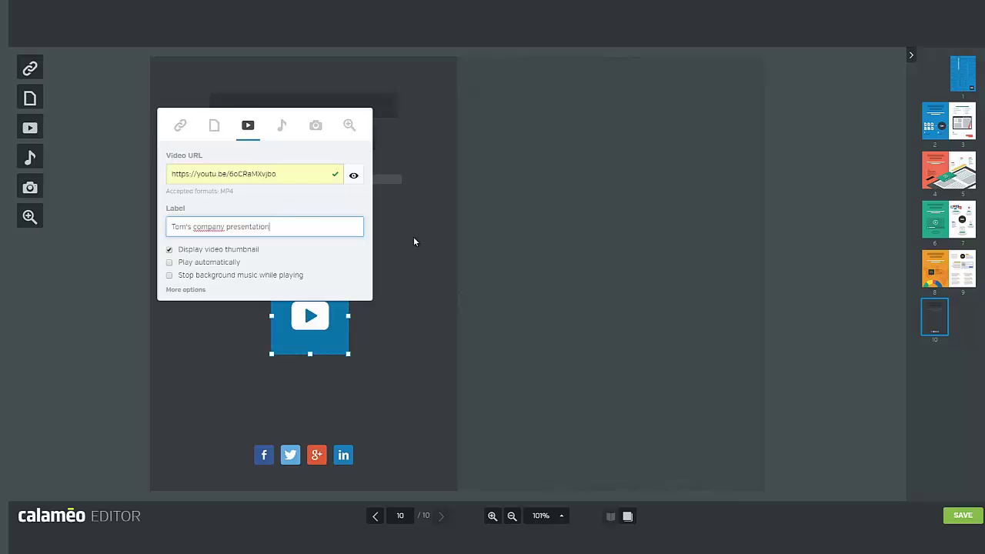
left_click(429, 260)
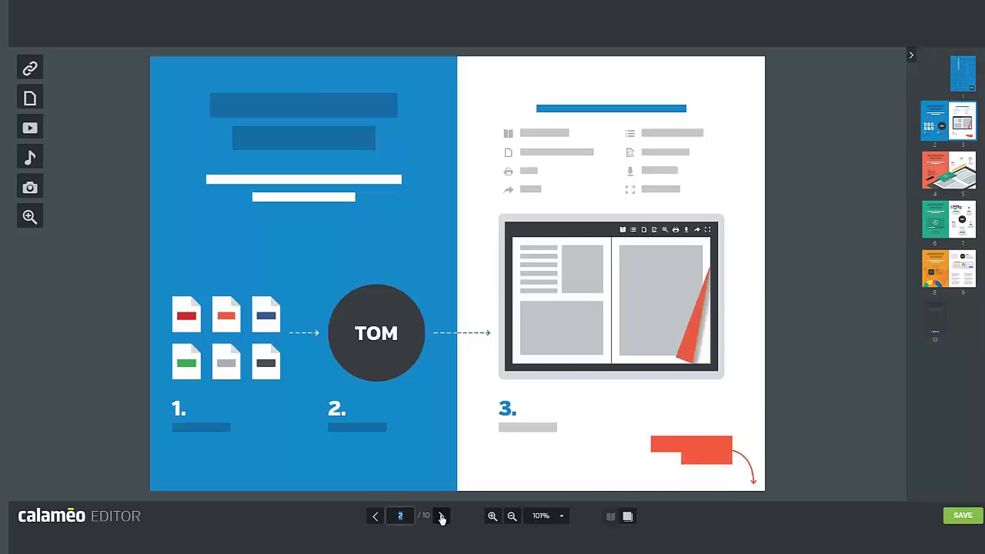
- On the 4–5 spread, fit an audio track zone over page 5's yellow bar at 344 by 160
left_click(441, 516)
left_click(30, 157)
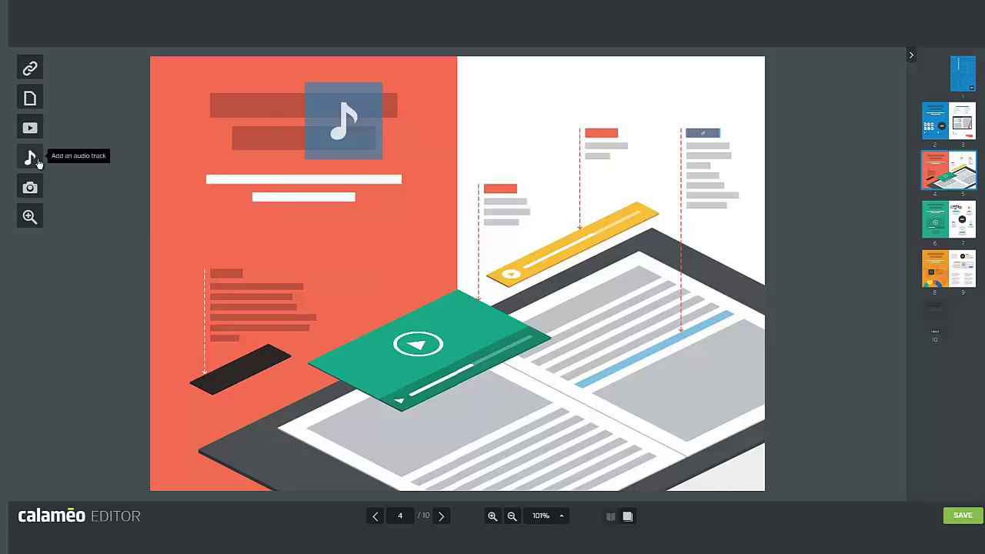
left_click_drag(343, 121, 638, 244)
left_click_drag(525, 245, 485, 244)
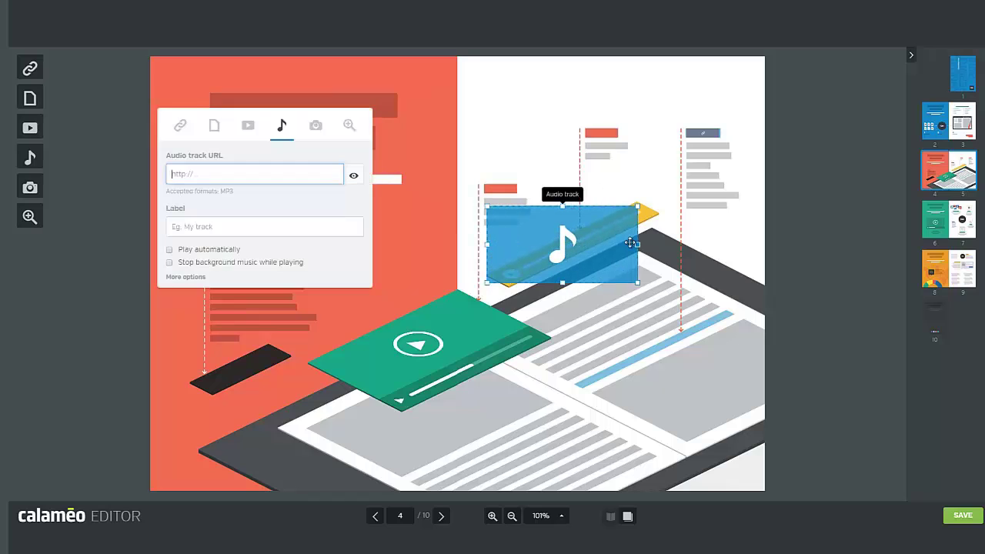
left_click_drag(638, 245, 665, 245)
left_click_drag(575, 283, 575, 289)
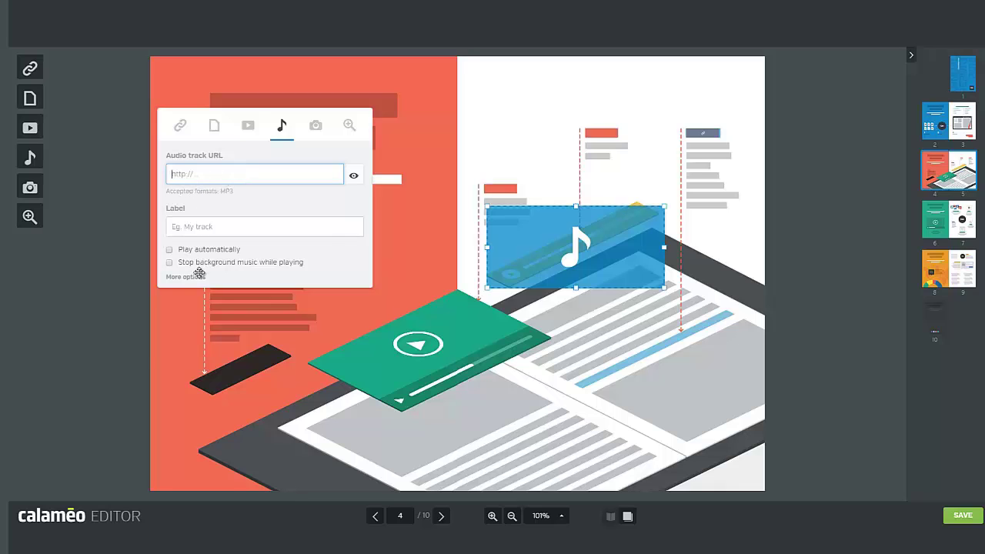
left_click(198, 276)
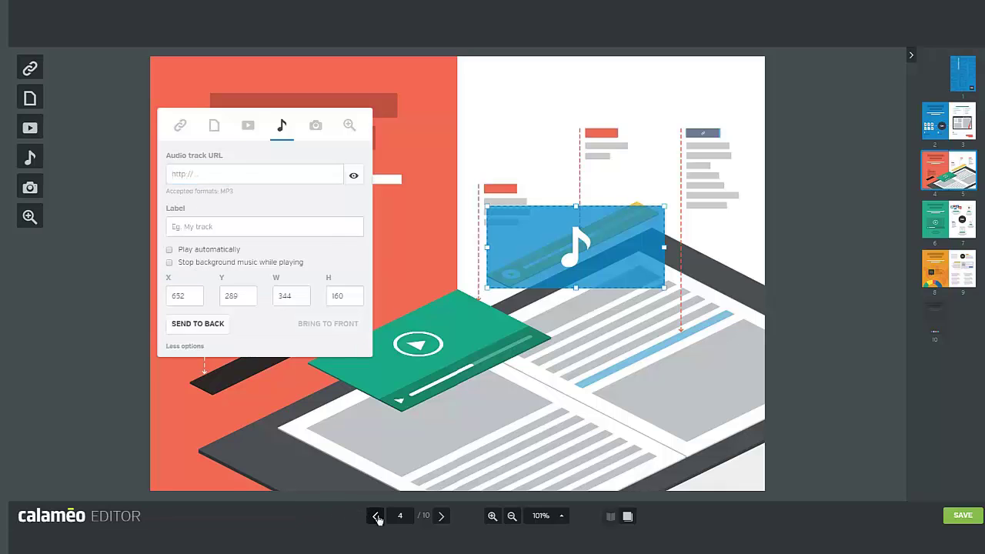
- Back on the 2–3 spread, place a shrunken image zone inside page 3's laptop illustration
left_click(376, 516)
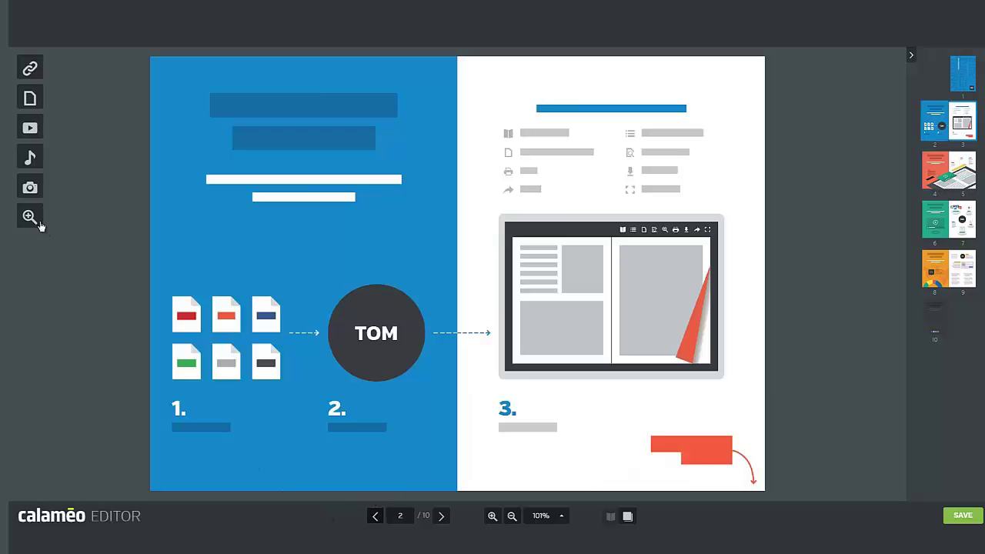
left_click(31, 189)
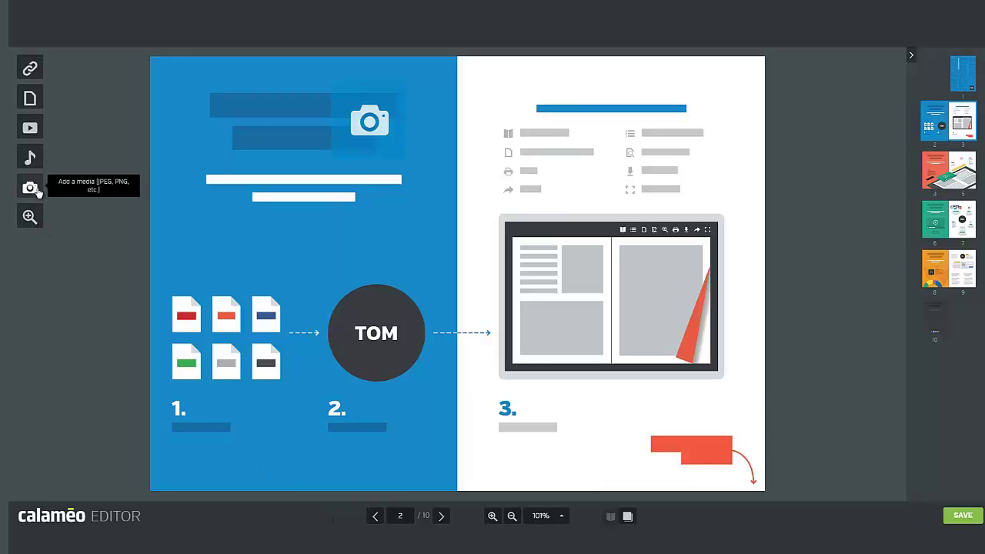
left_click_drag(370, 127, 542, 327)
left_click_drag(563, 279, 562, 302)
left_click_drag(563, 363, 560, 353)
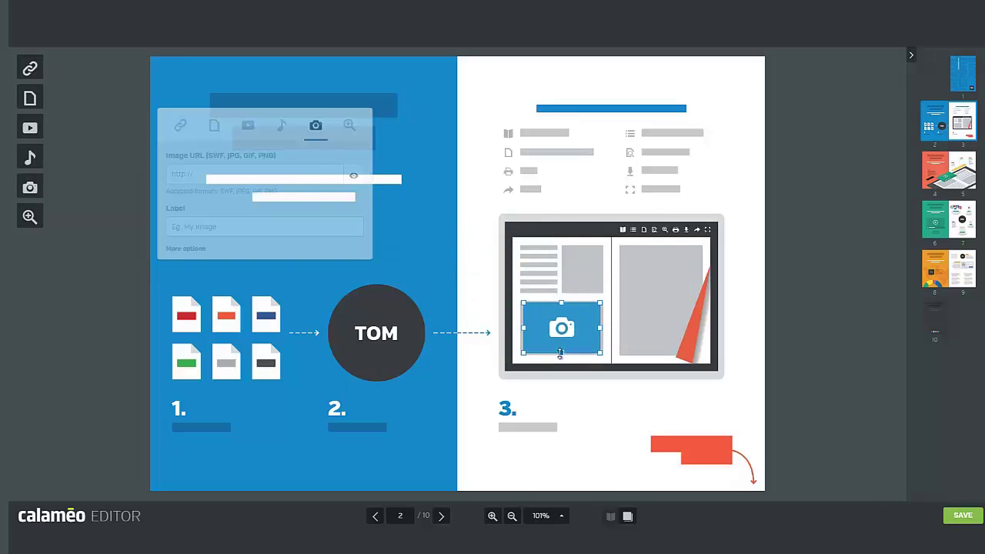
left_click(660, 413)
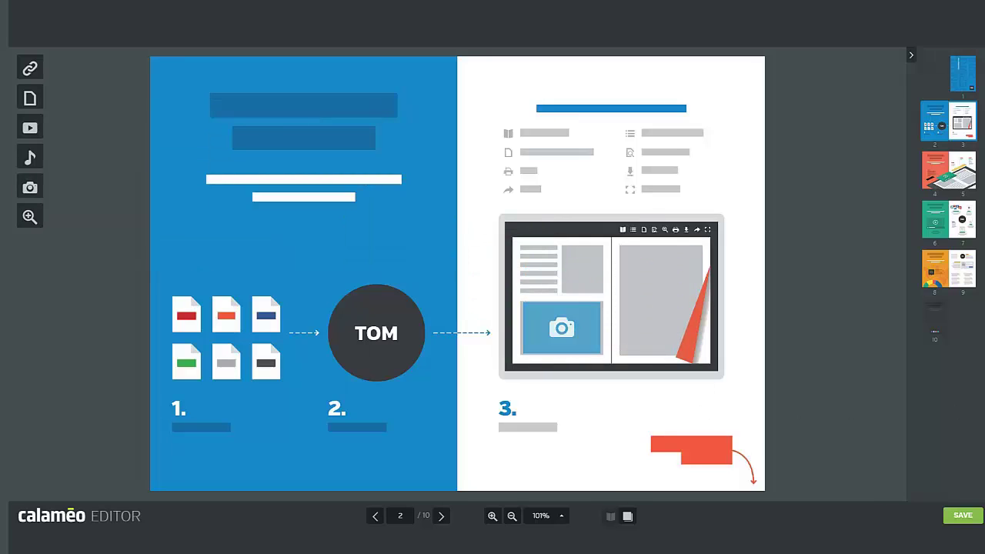
- Fit a zoom zone over the third file icon left of TOM on page 2 and set a zoom factor
left_click(36, 220)
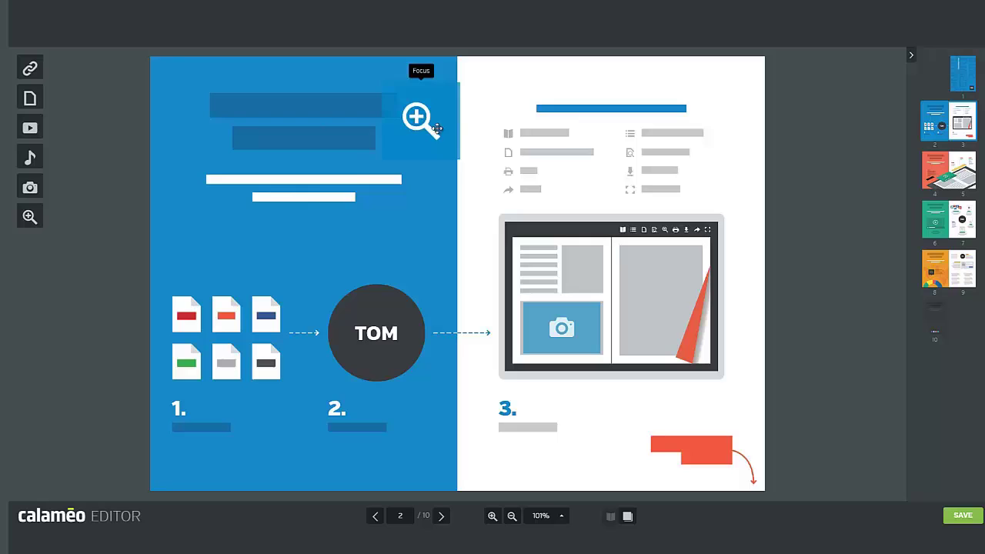
left_click(428, 154)
left_click_drag(428, 154, 279, 319)
left_click_drag(263, 352, 262, 332)
left_click_drag(262, 275, 282, 314)
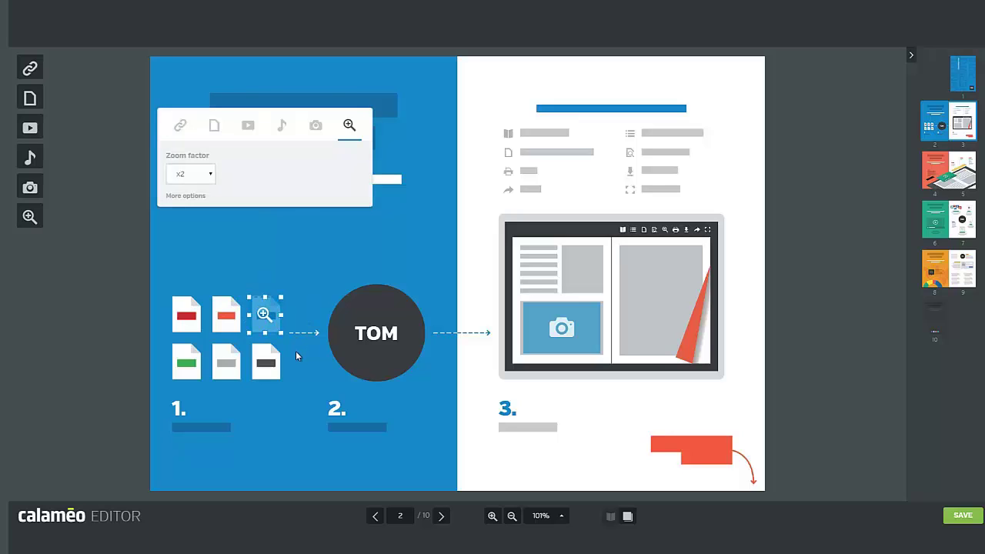
left_click(210, 176)
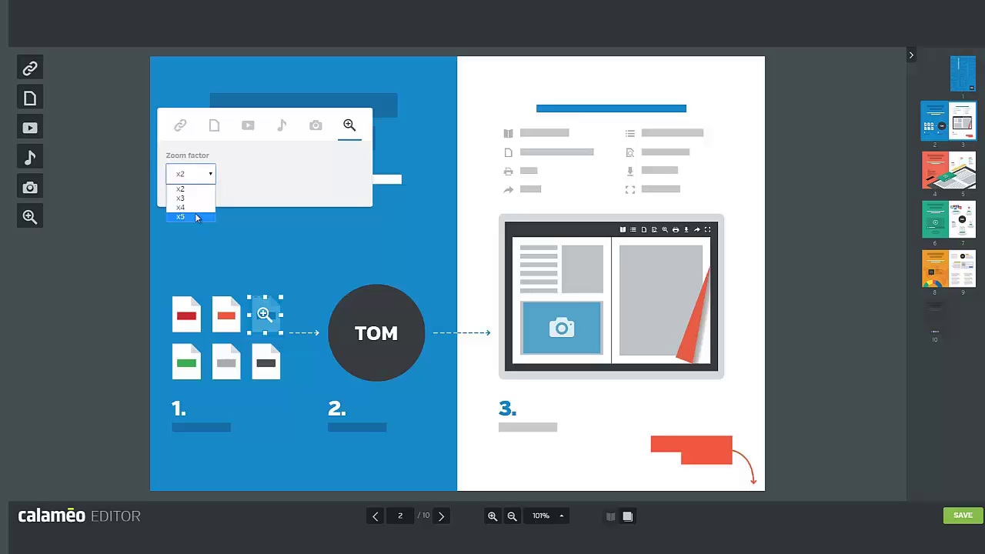
left_click(290, 245)
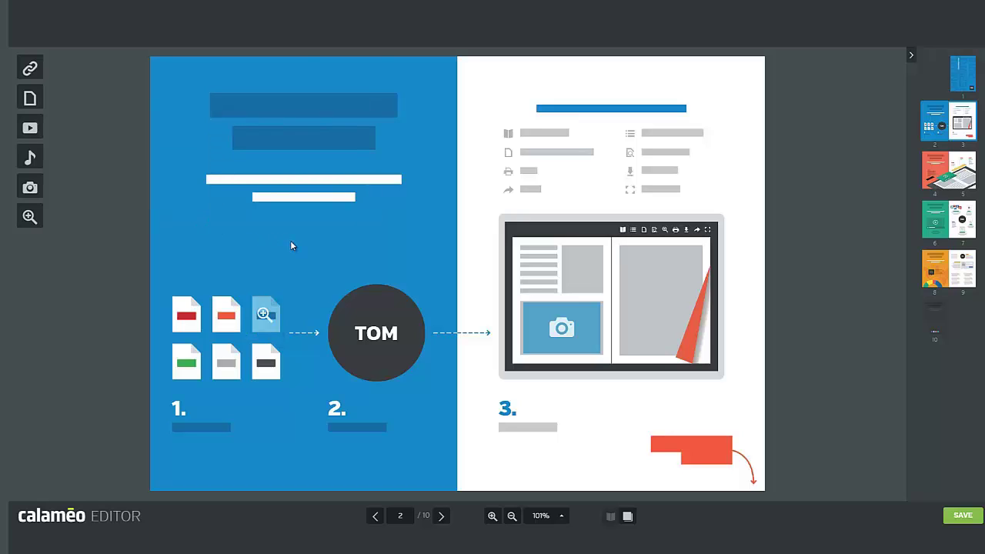
- Delete the image zone placed on the page 3 laptop illustration
left_click(547, 309)
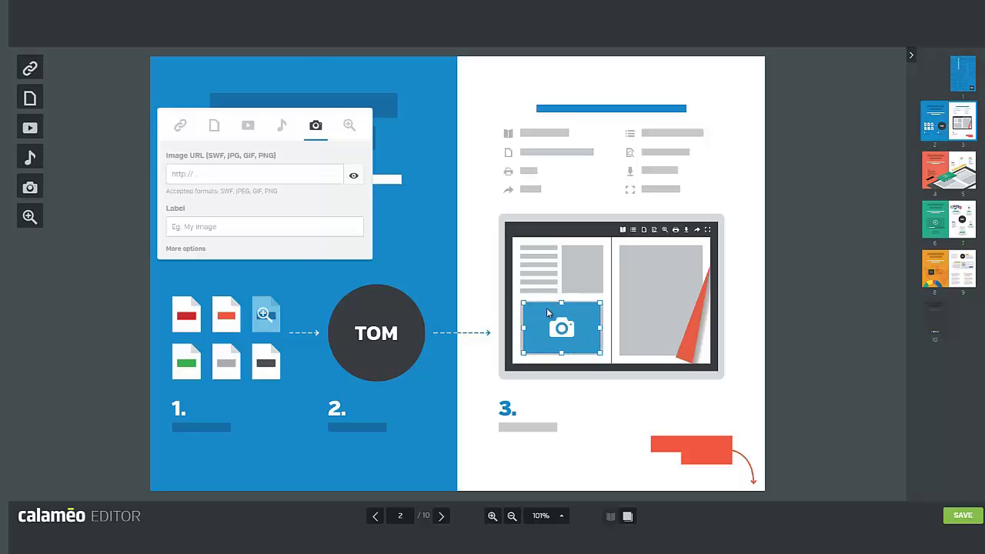
key("Delete")
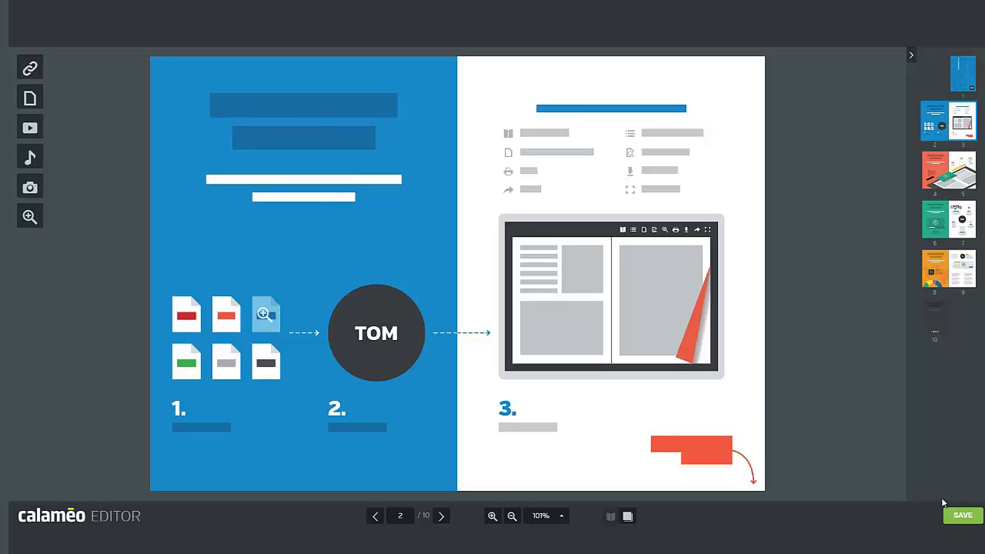
- Save the publication's links, video, audio, image and zoom zones
left_click(964, 518)
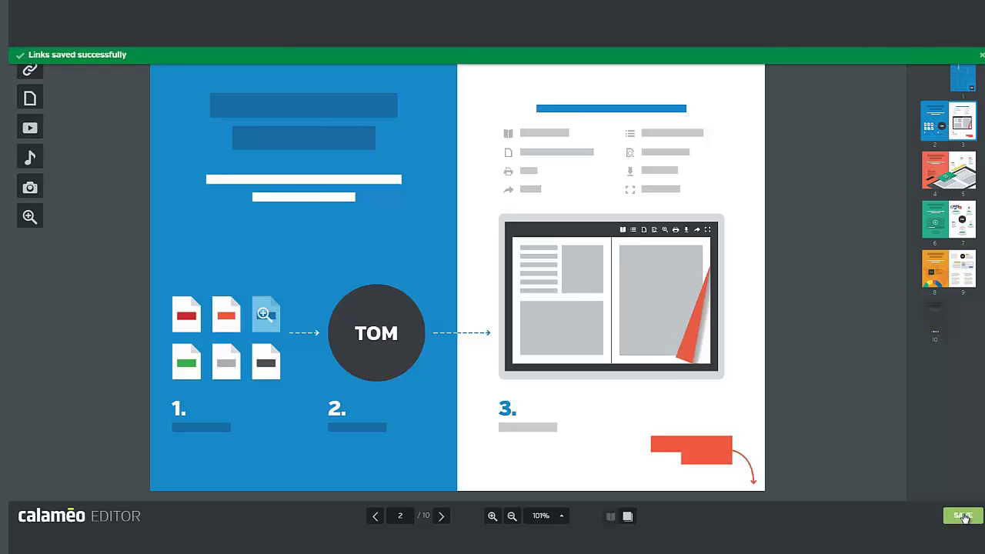